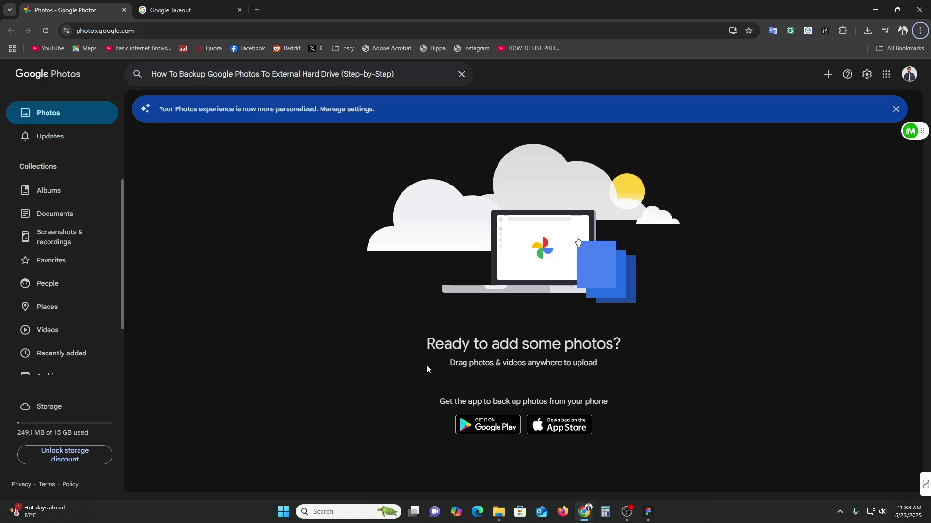
- Switch to File Explorer and create a new folder named "G Photos" inside the Pictures folder
mouse_move(499, 506)
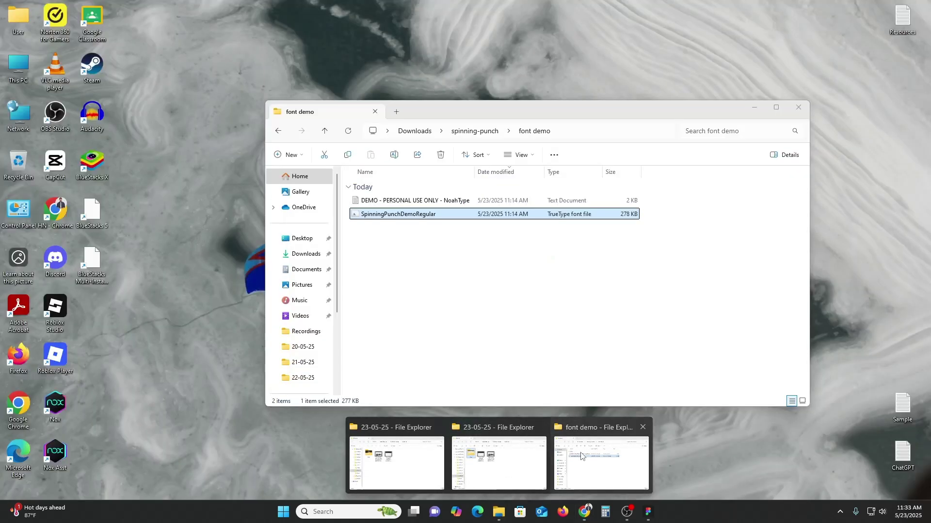
left_click(583, 458)
left_click(299, 285)
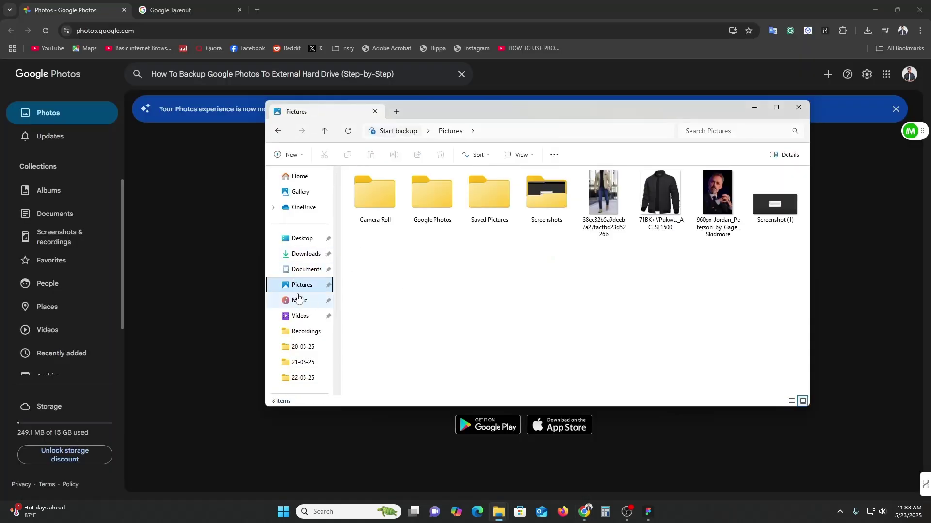
right_click(466, 282)
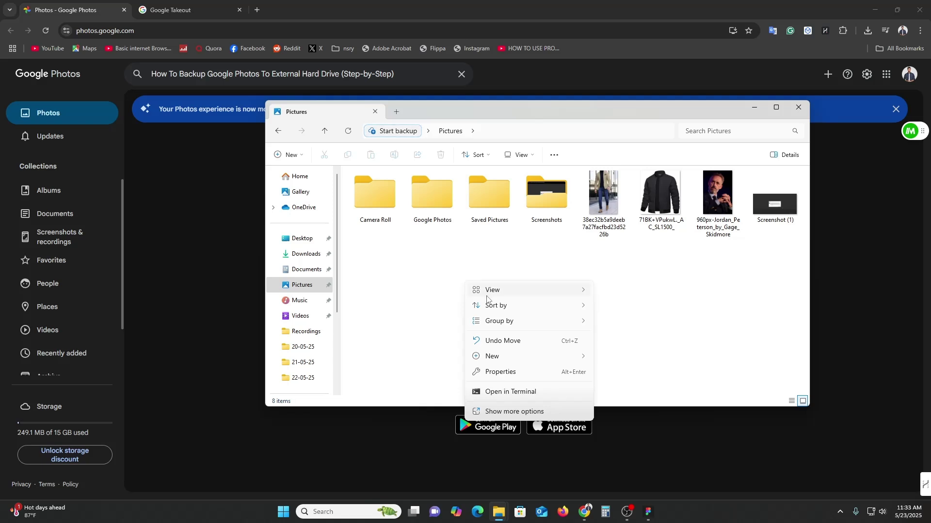
mouse_move(499, 357)
left_click(632, 184)
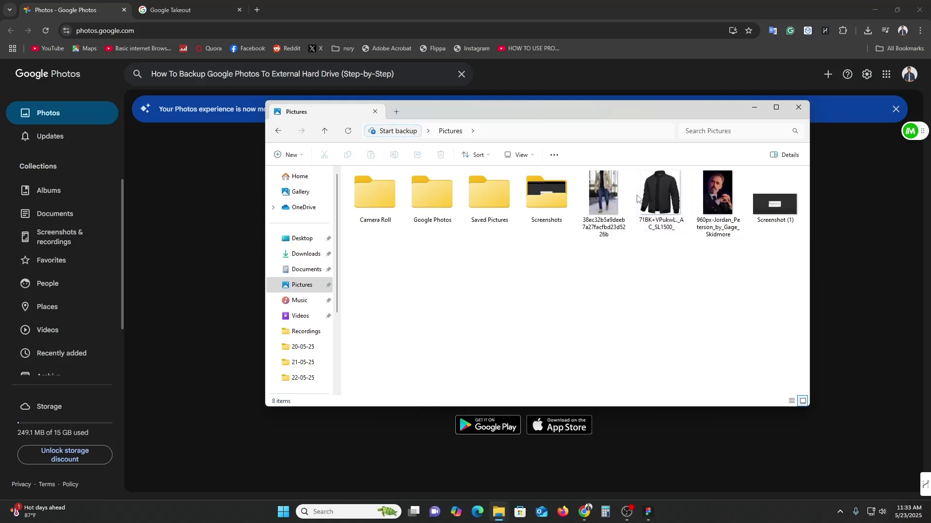
type("G Photos")
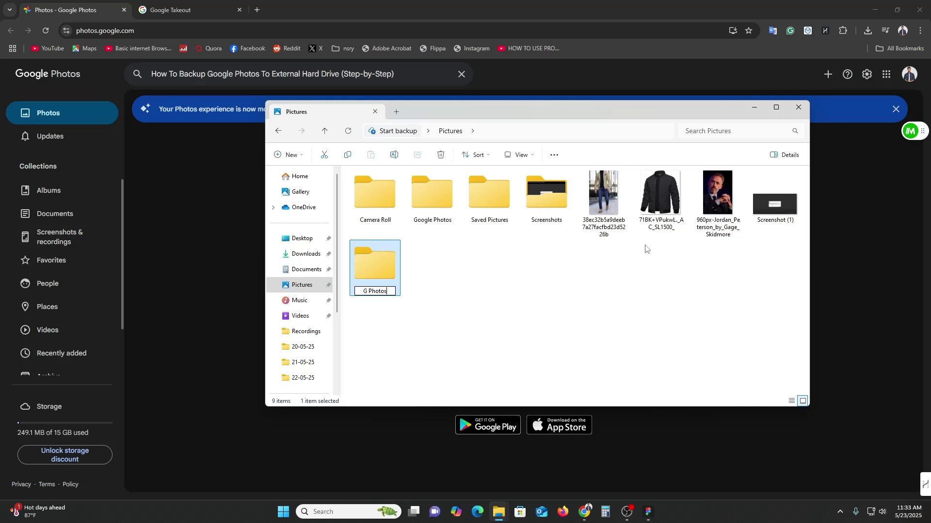
key("Return")
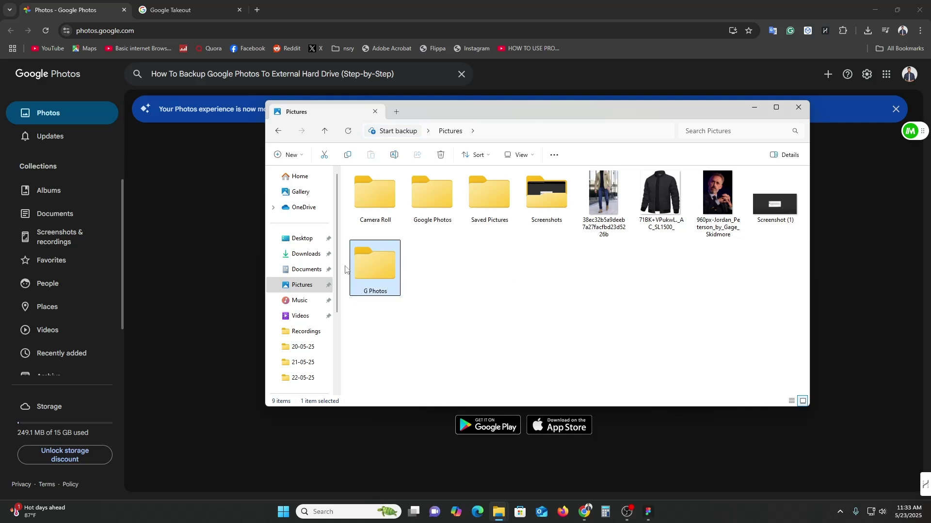
- Return to Chrome and bring up the Google Takeout page at takeout.google.com
left_click(227, 200)
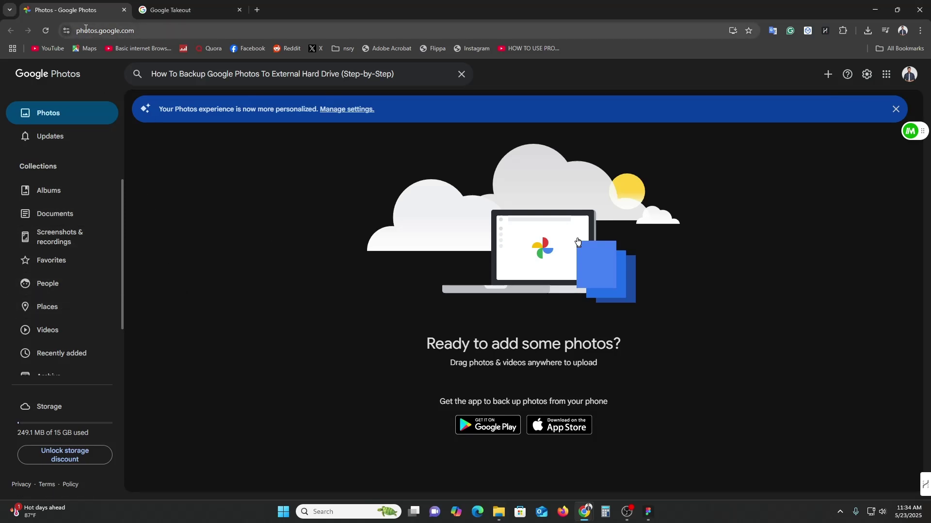
left_click(187, 2)
left_click_drag(136, 31, 97, 16)
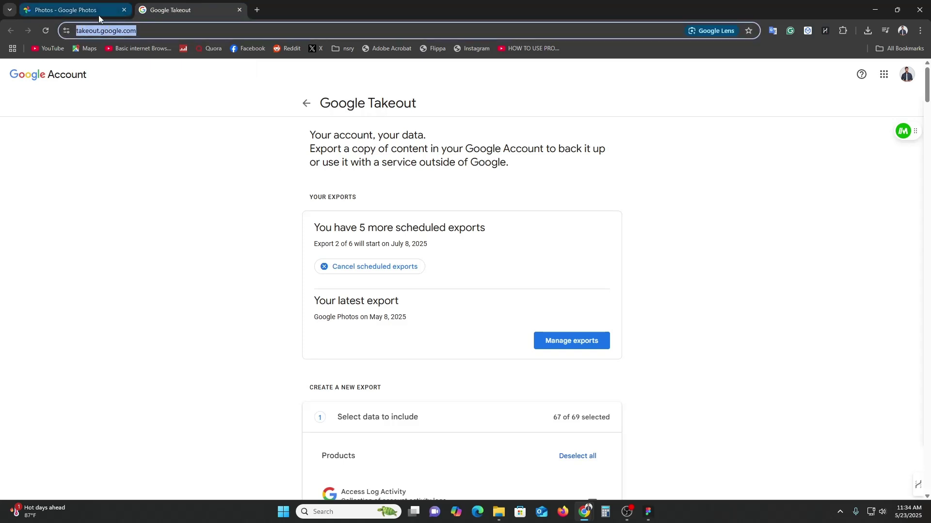
left_click(153, 270)
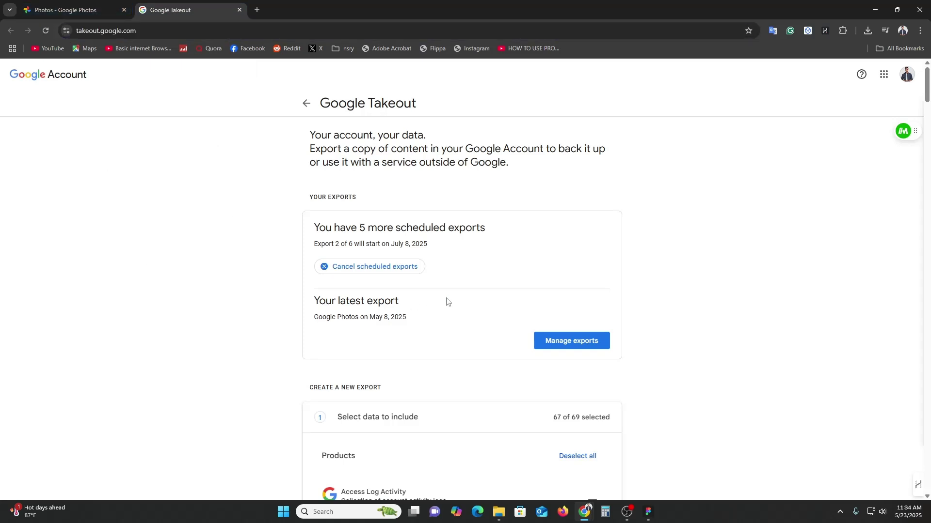
- Deselect all products in the data selection for the new export
scroll(480, 303, "down", 3)
scroll(588, 356, "down", 4)
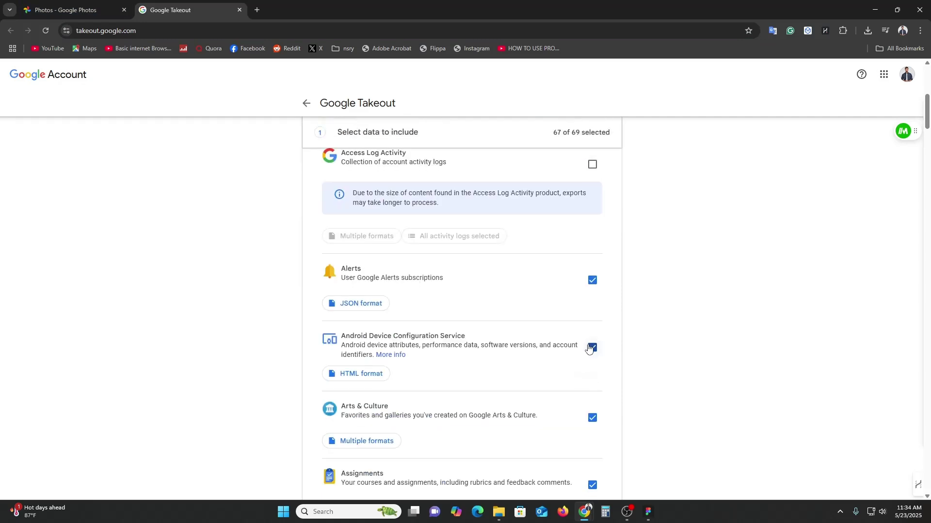
scroll(588, 348, "up", 4)
scroll(577, 312, "down", 4)
scroll(593, 309, "up", 3)
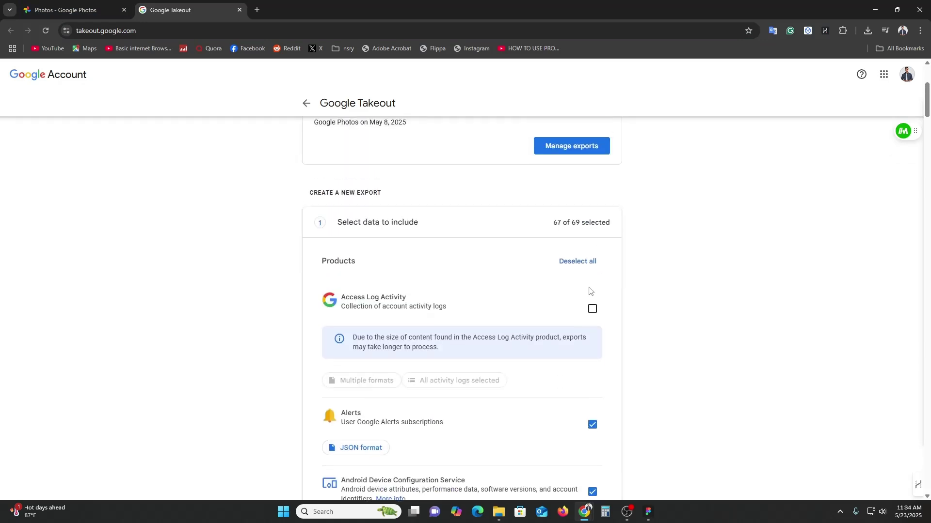
left_click(582, 259)
- Find "photos" on the page and include only Google Photos in the export
scroll(579, 264, "down", 10)
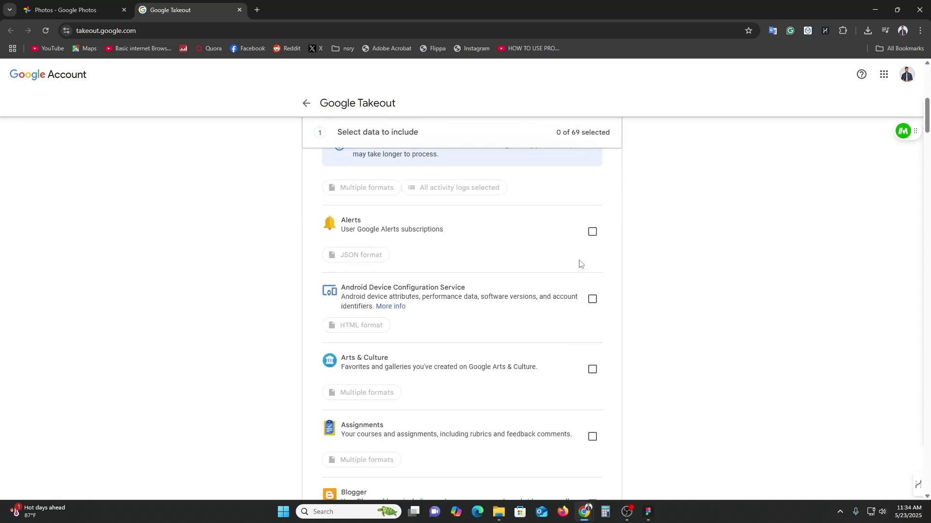
scroll(581, 271, "down", 9)
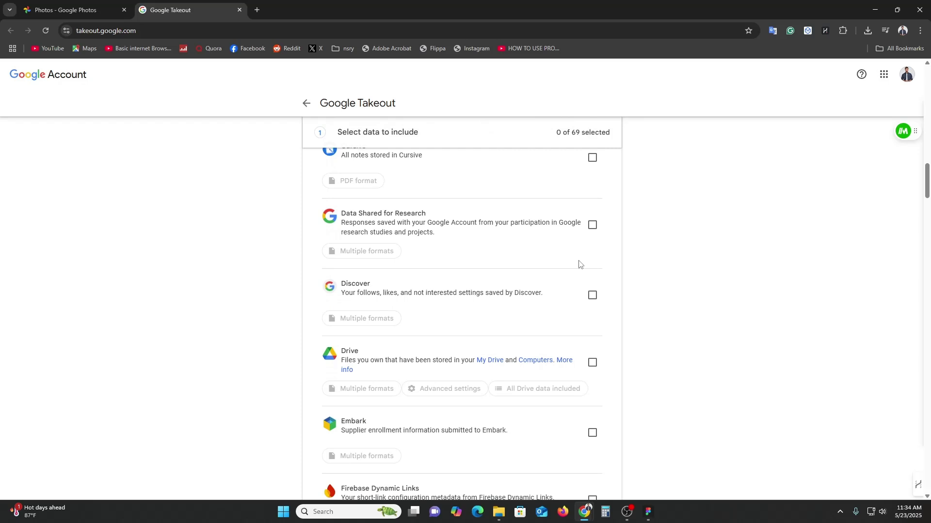
key("ctrl+f")
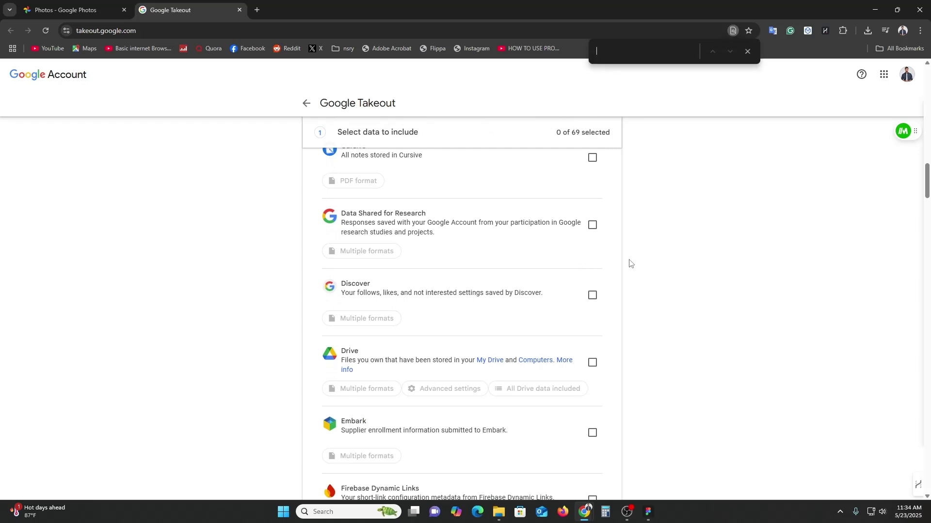
type("photos")
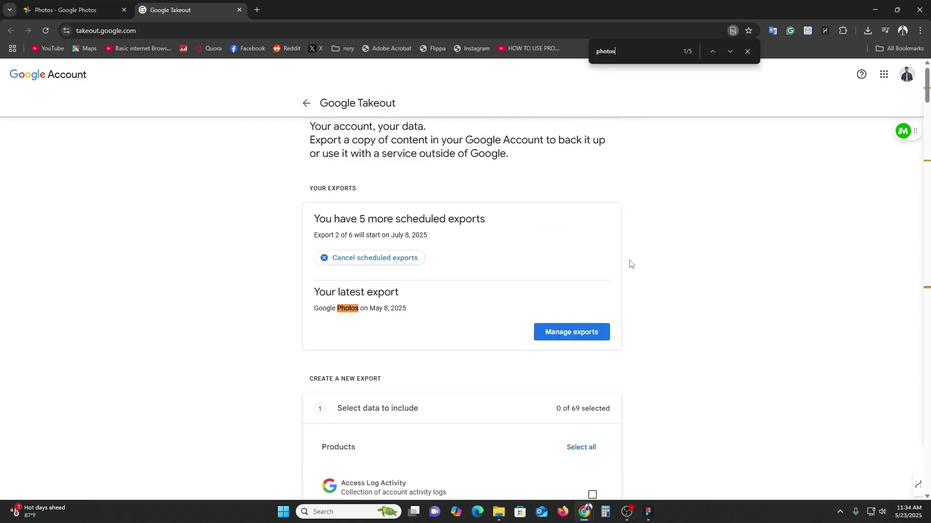
scroll(631, 263, "down", 6)
scroll(506, 324, "up", 3)
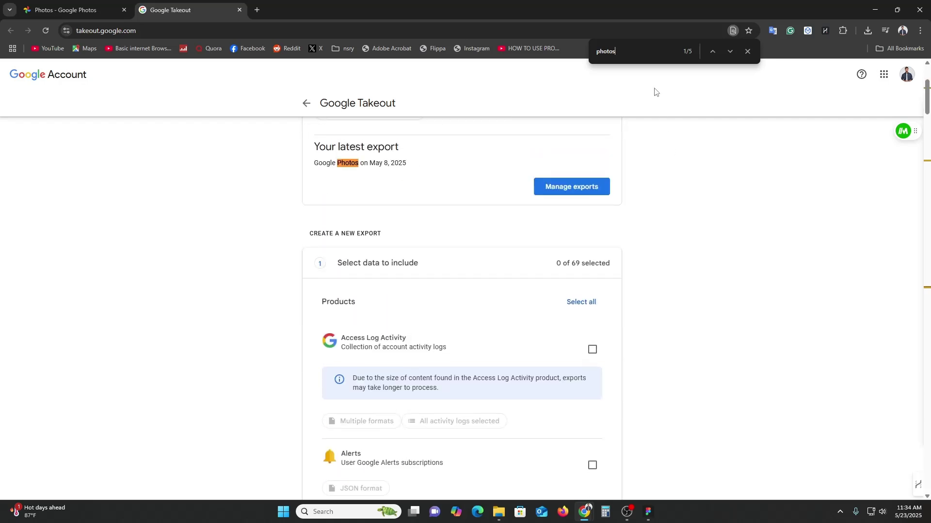
key("Return")
key("Return")
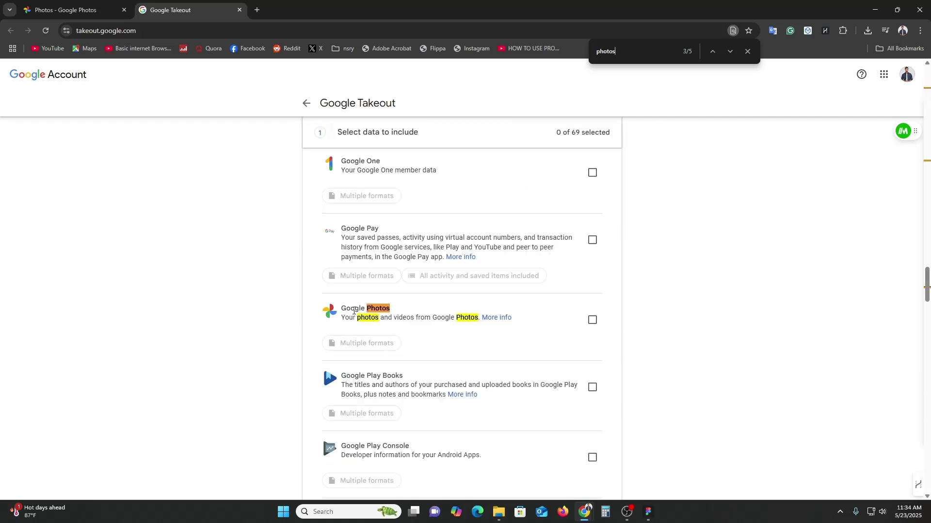
left_click(592, 319)
- Review the export formats and the additional information for Google Photos, closing each dialog unchanged
left_click(371, 344)
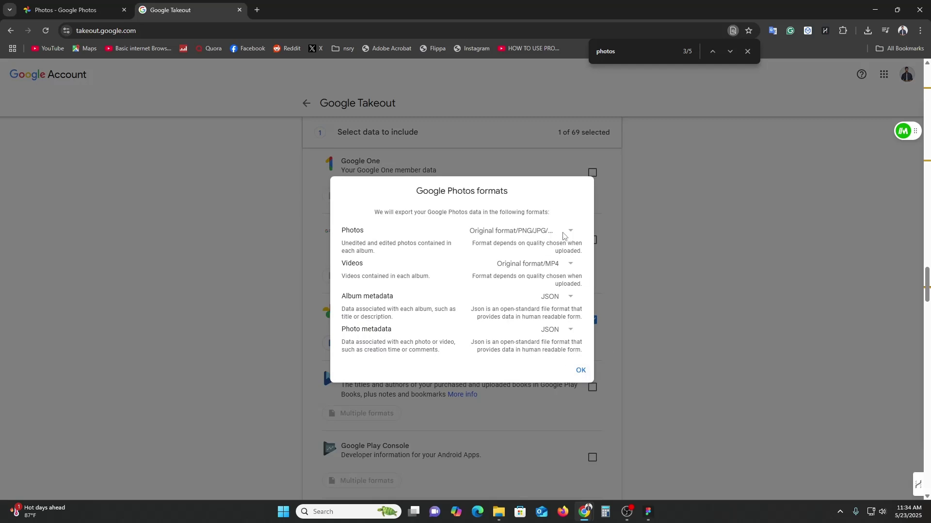
left_click(580, 370)
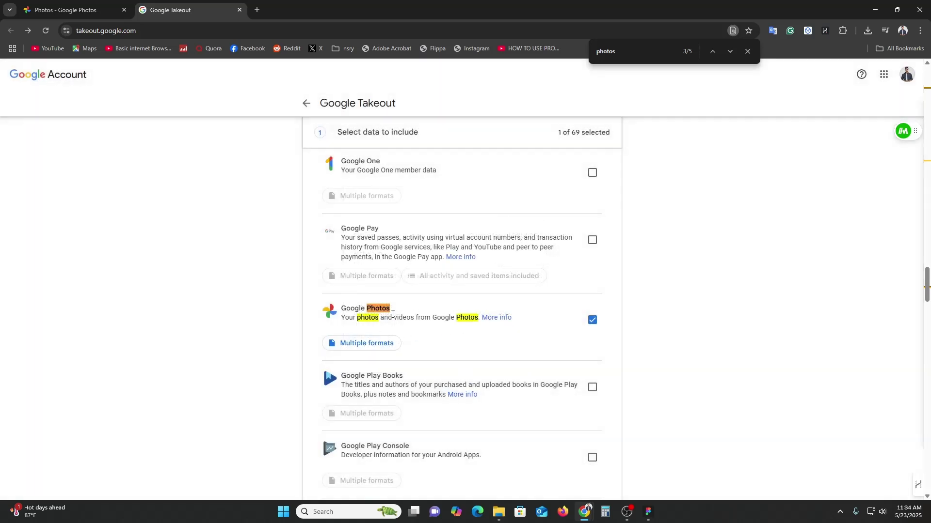
left_click(498, 319)
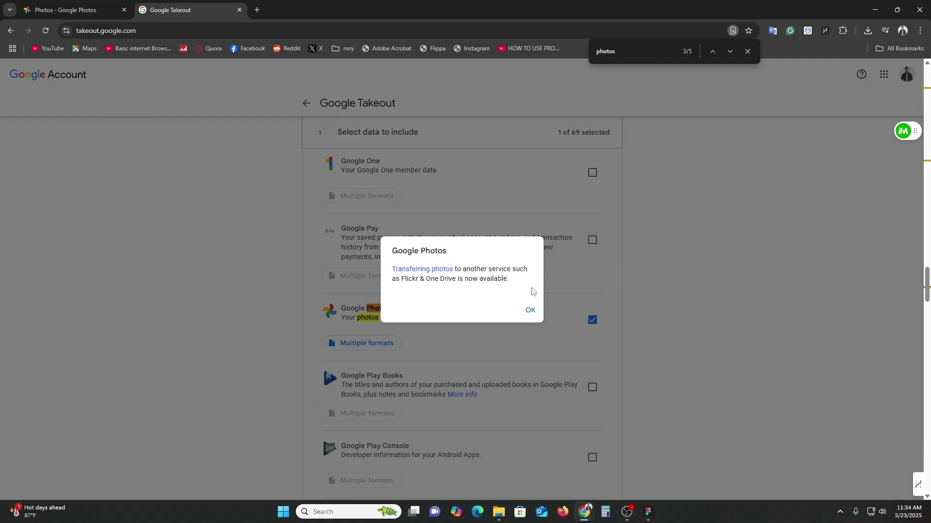
left_click(530, 311)
- Proceed to the file type, frequency and destination settings and choose "Send download link via email" as the transfer destination
scroll(489, 326, "down", 2)
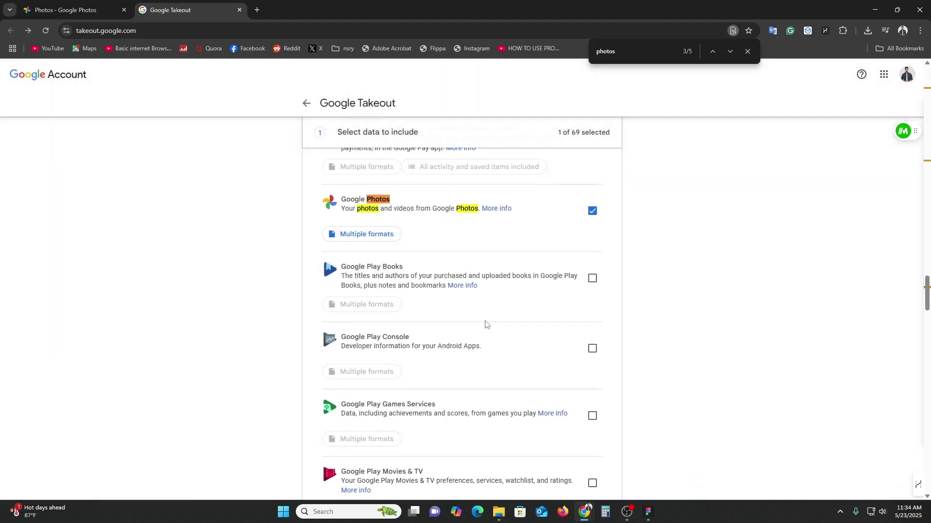
scroll(486, 324, "down", 20)
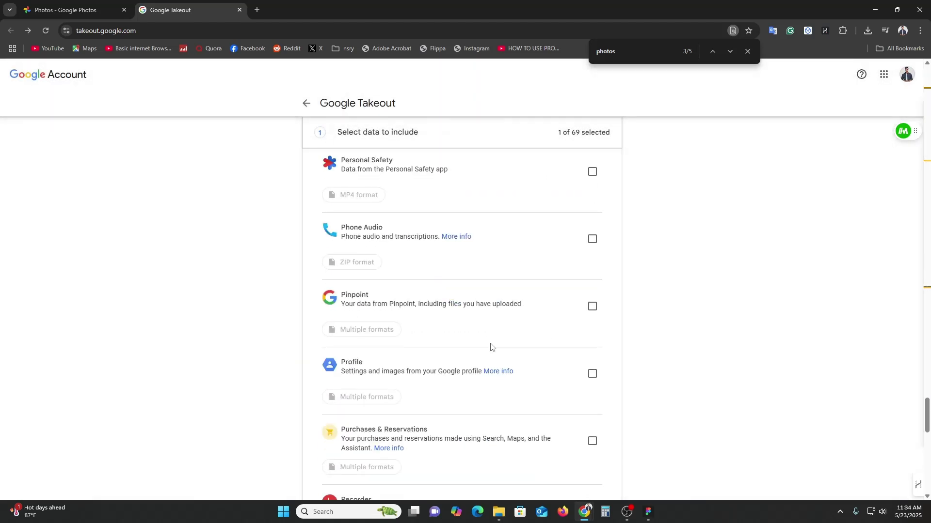
scroll(490, 347, "down", 15)
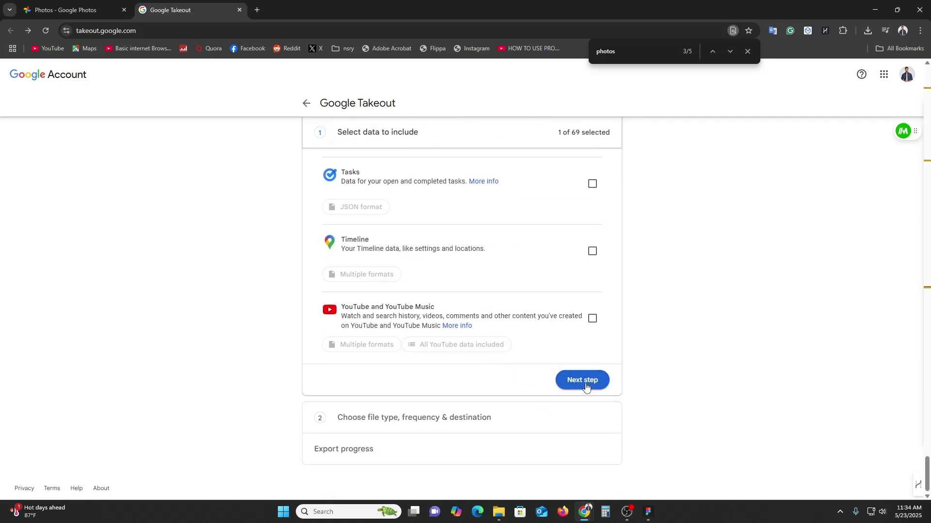
left_click(584, 382)
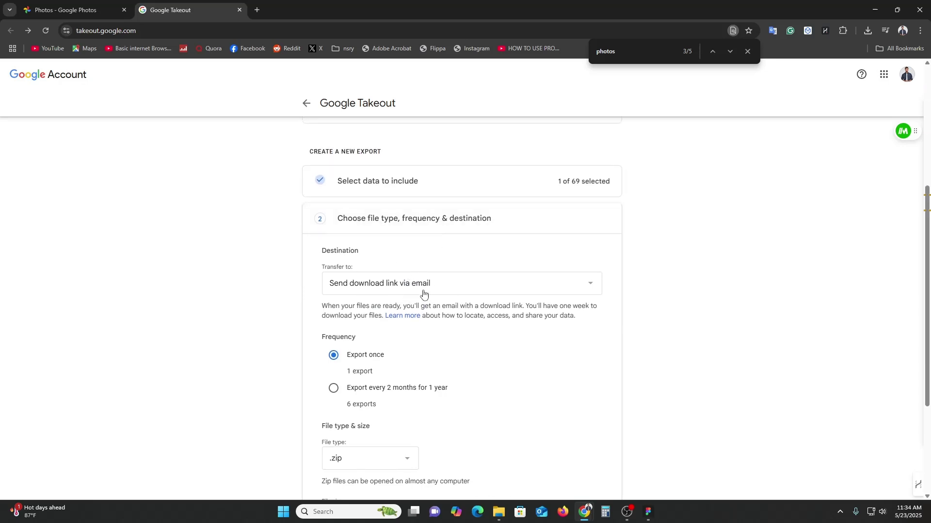
left_click(350, 287)
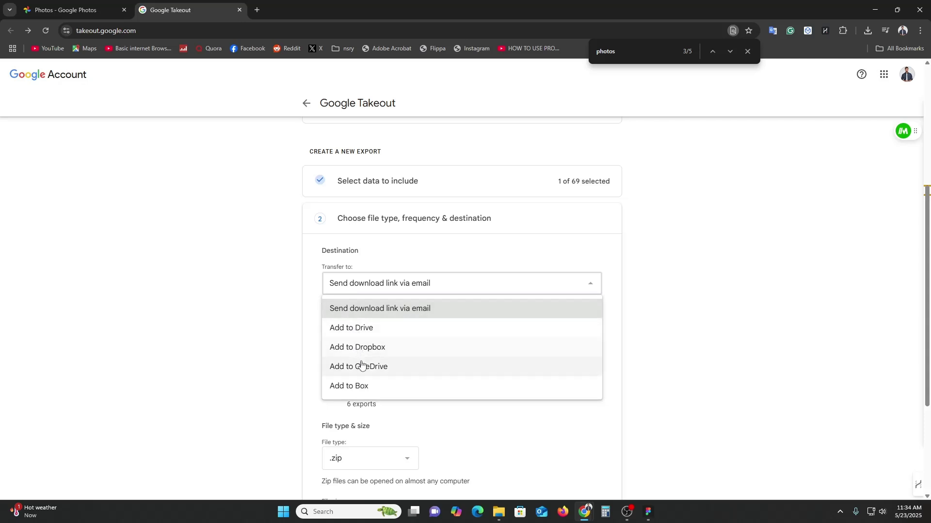
left_click(349, 312)
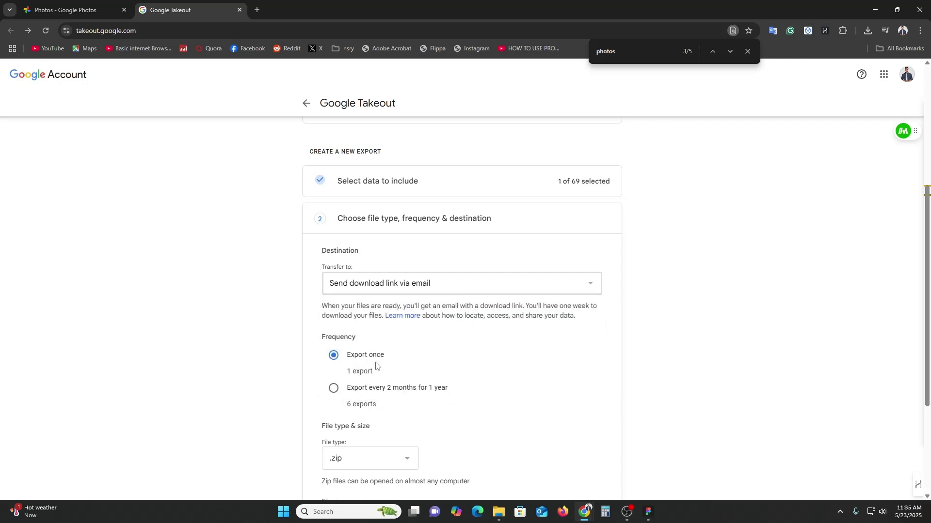
- Set the export frequency to every 2 months for 1 year
scroll(382, 393, "down", 2)
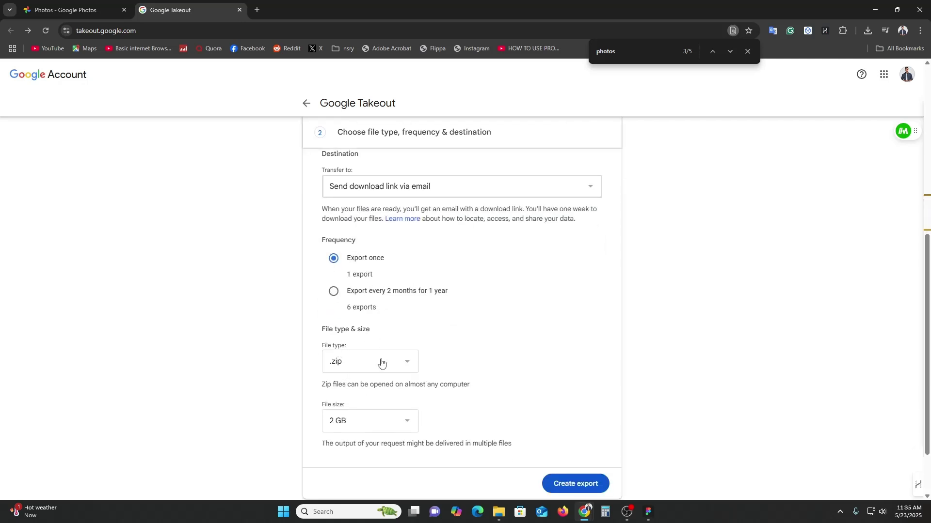
scroll(520, 411, "down", 2)
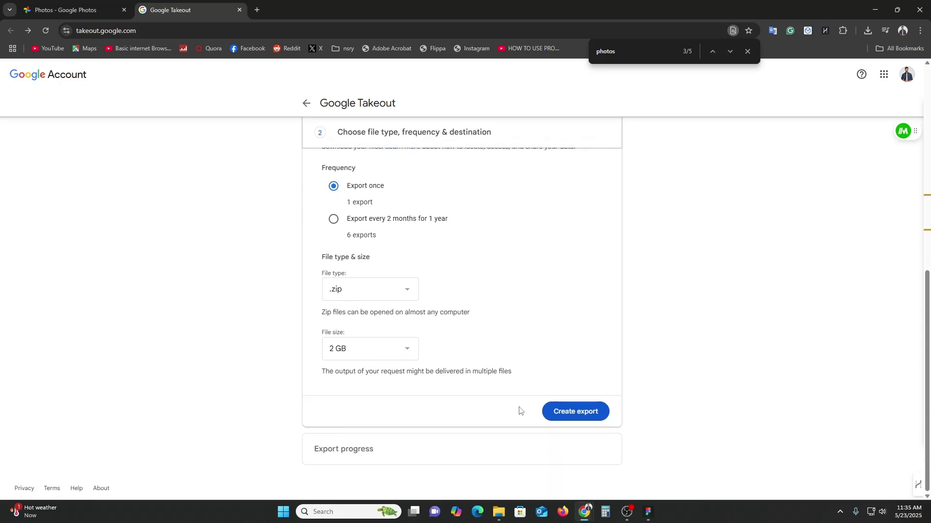
scroll(441, 366, "up", 2)
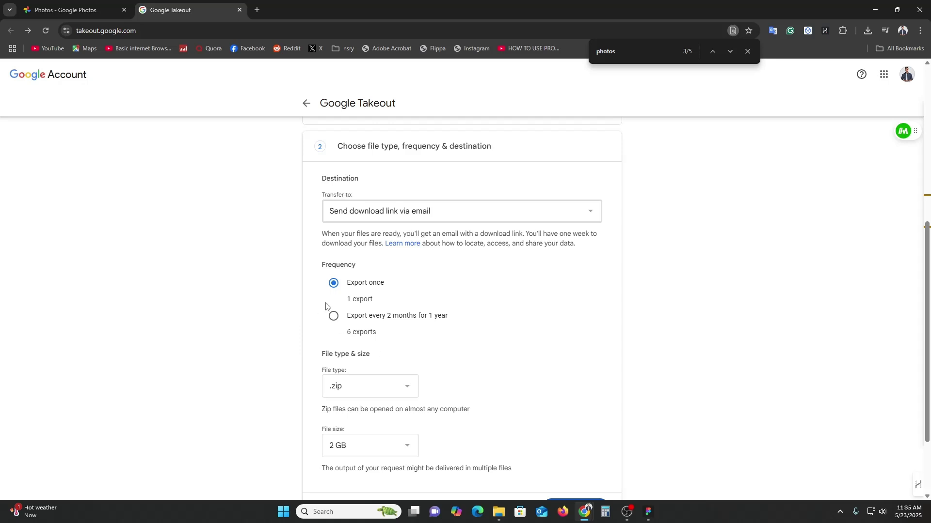
left_click(332, 320)
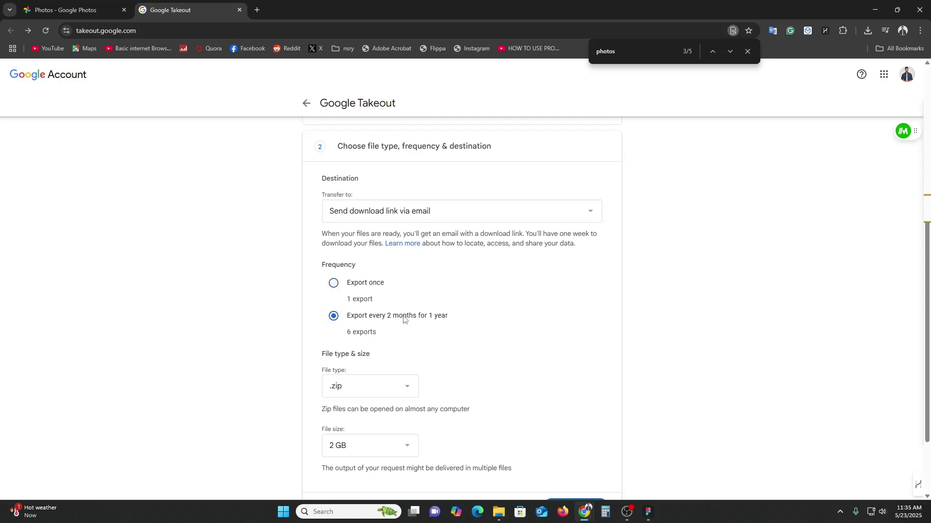
- Set the file size to 4 GB with .zip as the file type, and create the export
scroll(441, 345, "down", 2)
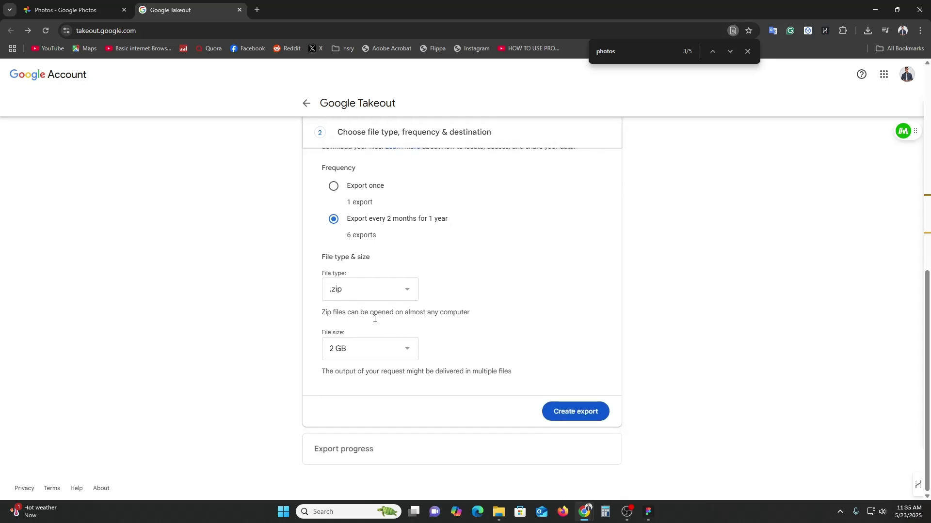
left_click(373, 349)
left_click(366, 411)
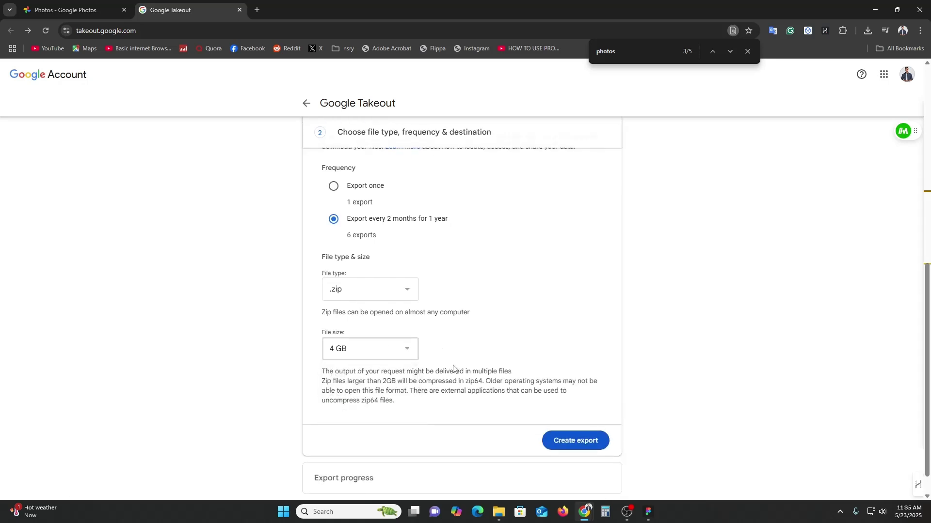
left_click(370, 289)
left_click(390, 290)
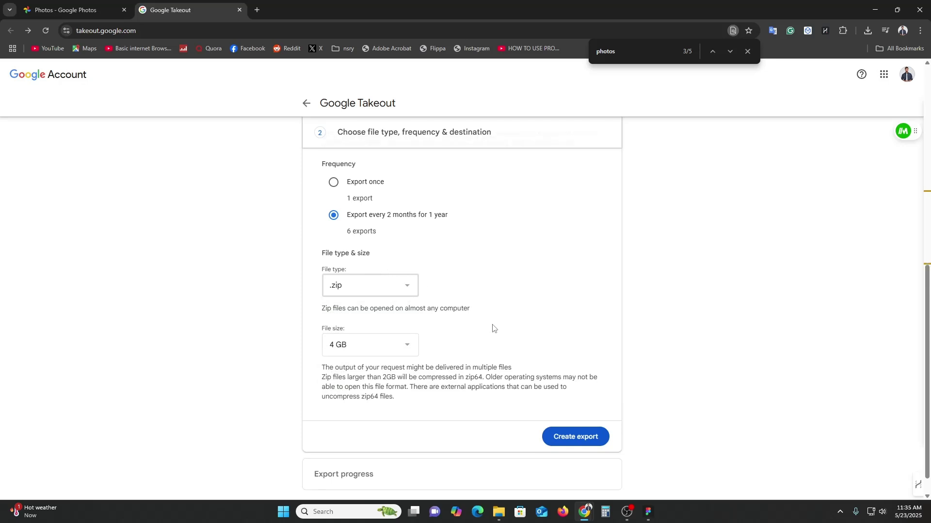
left_click(558, 413)
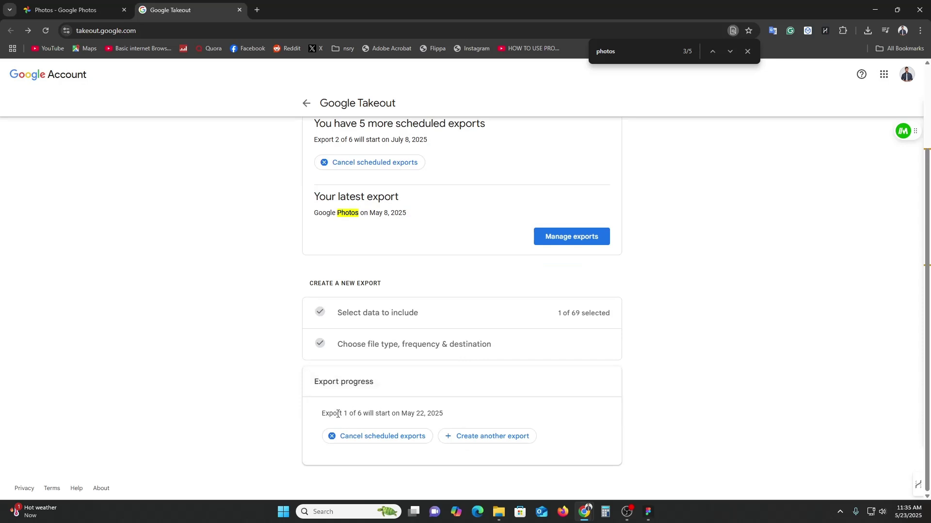
- Check the scheduled start date of the first export against the system calendar
left_click_drag(340, 413, 424, 414)
left_click(424, 415)
left_click(901, 511)
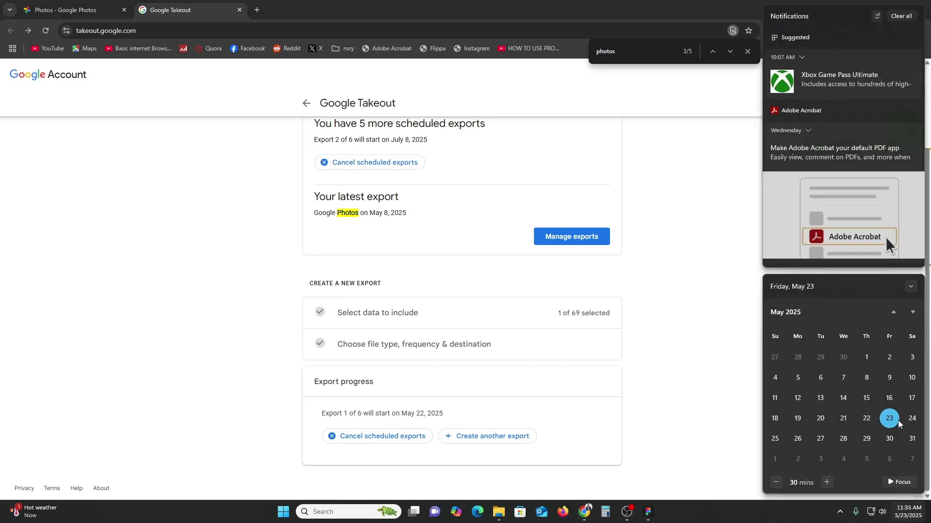
- Close the system calendar, start creating another Takeout export, and dismiss the page's text search
left_click(534, 428)
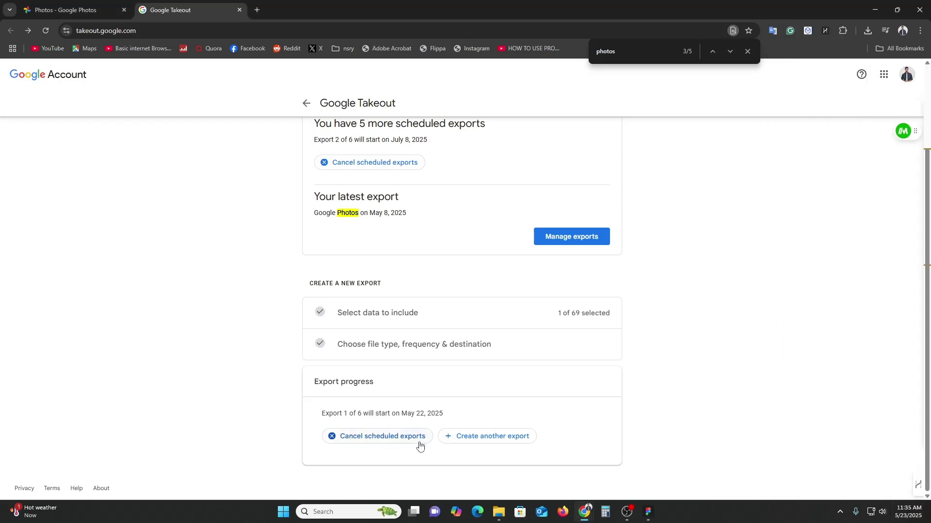
left_click(487, 437)
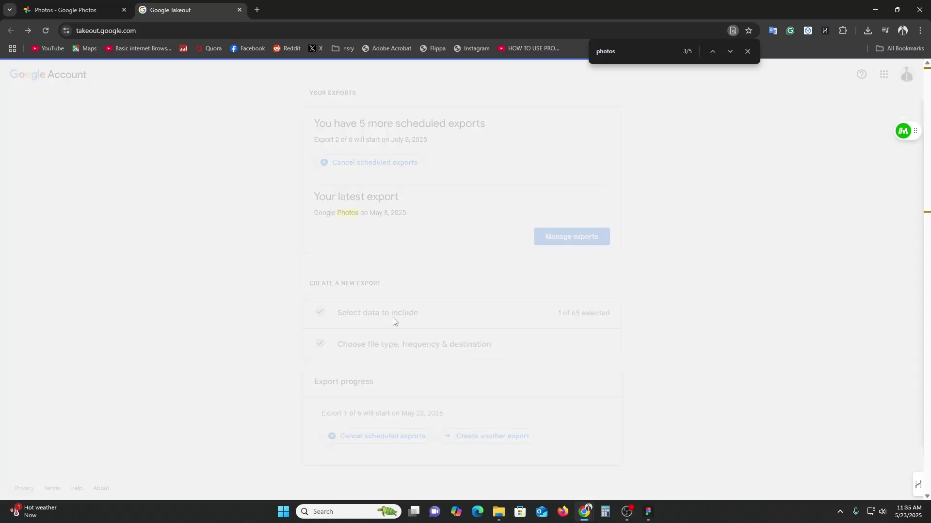
left_click(747, 51)
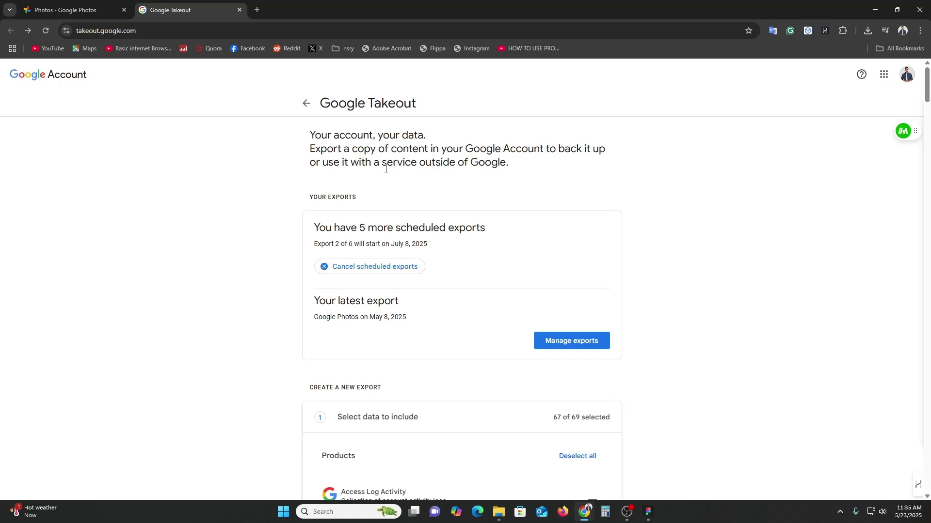
- Examine the scheduled and latest export details and the list of products available for the new export
scroll(457, 190, "down", 2)
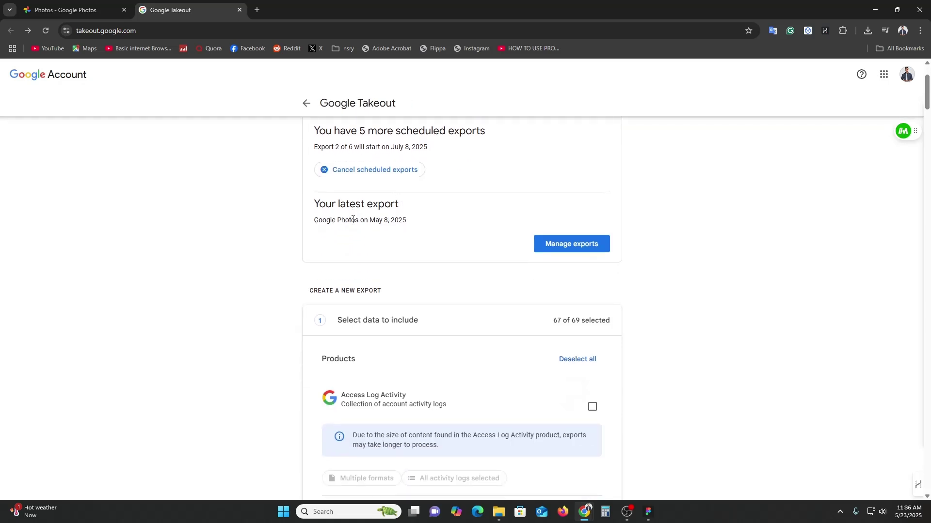
scroll(536, 290, "down", 4)
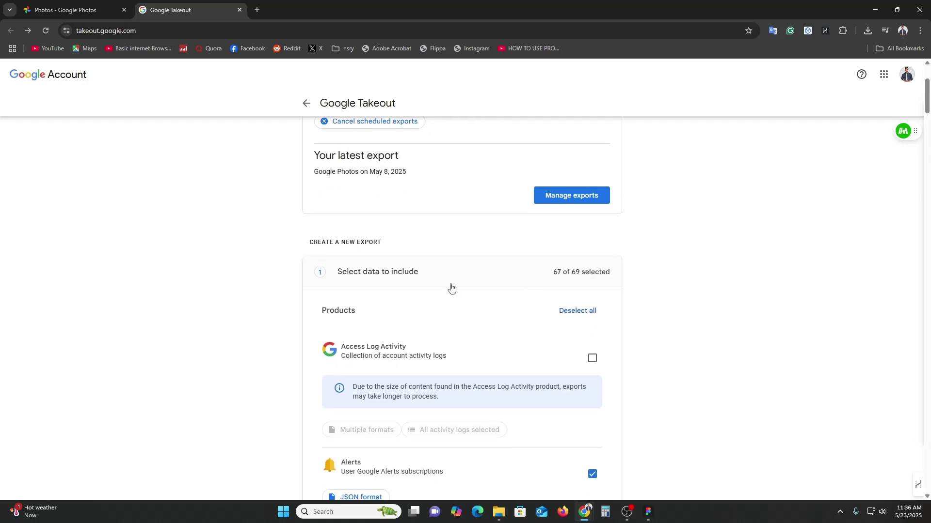
scroll(451, 289, "down", 18)
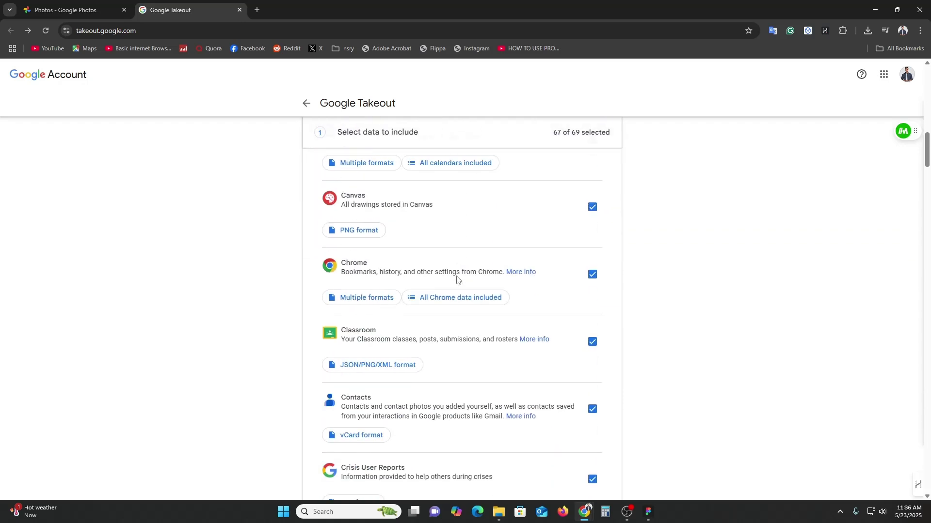
scroll(475, 297, "down", 20)
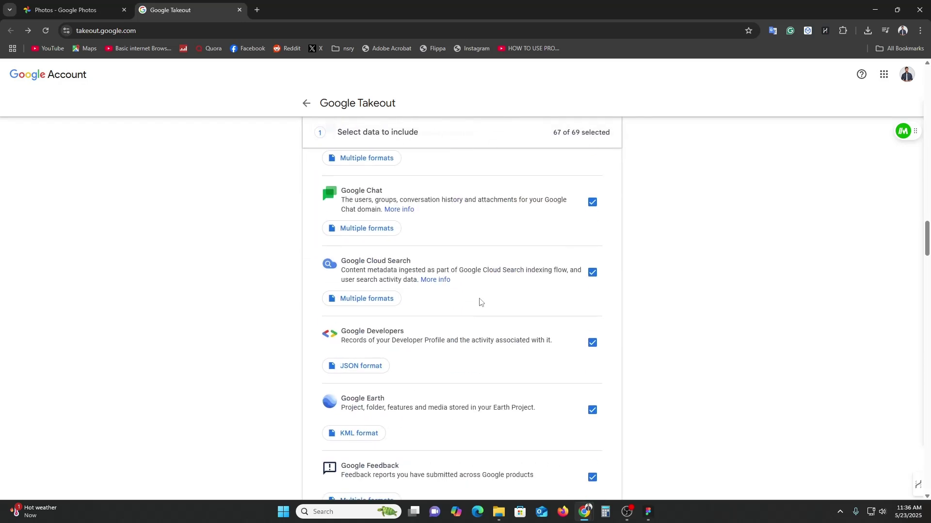
scroll(485, 300, "down", 20)
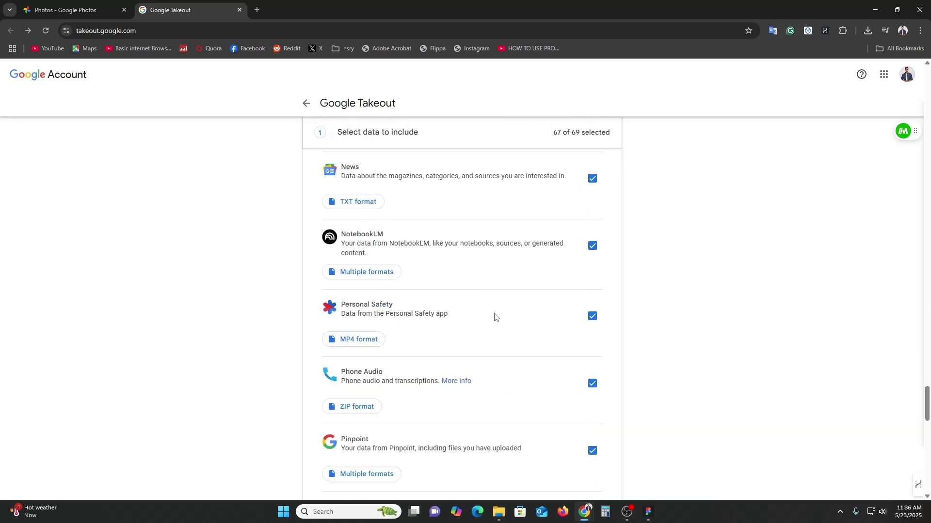
scroll(802, 164, "up", 20)
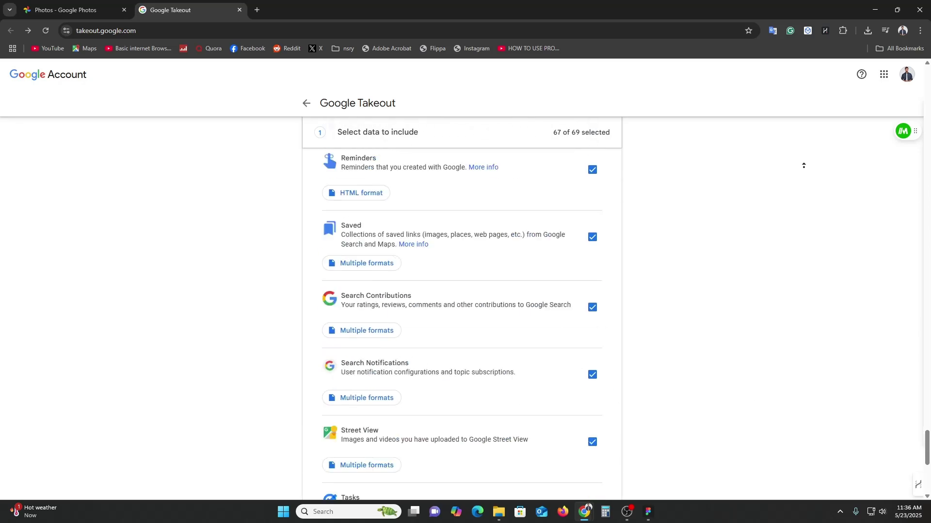
scroll(615, 425, "down", 5)
scroll(515, 293, "up", 5)
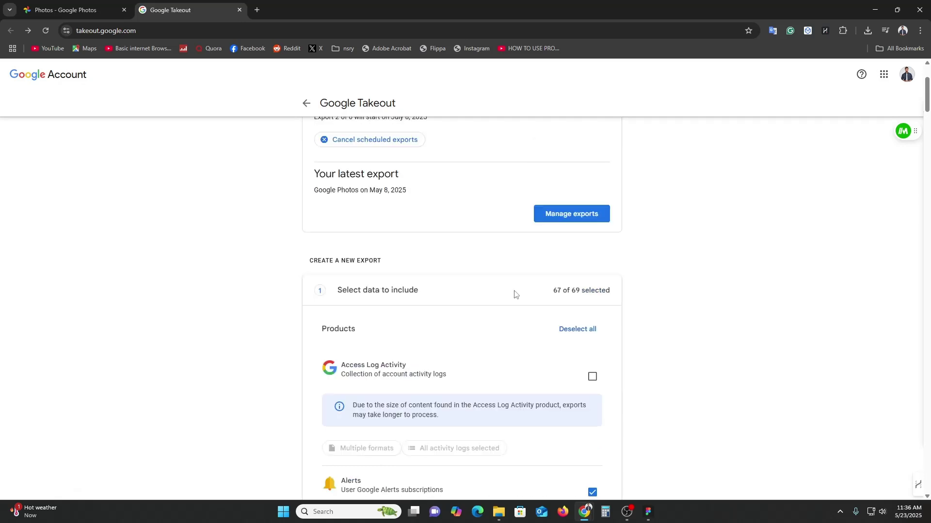
left_click_drag(354, 232, 444, 229)
left_click(454, 229)
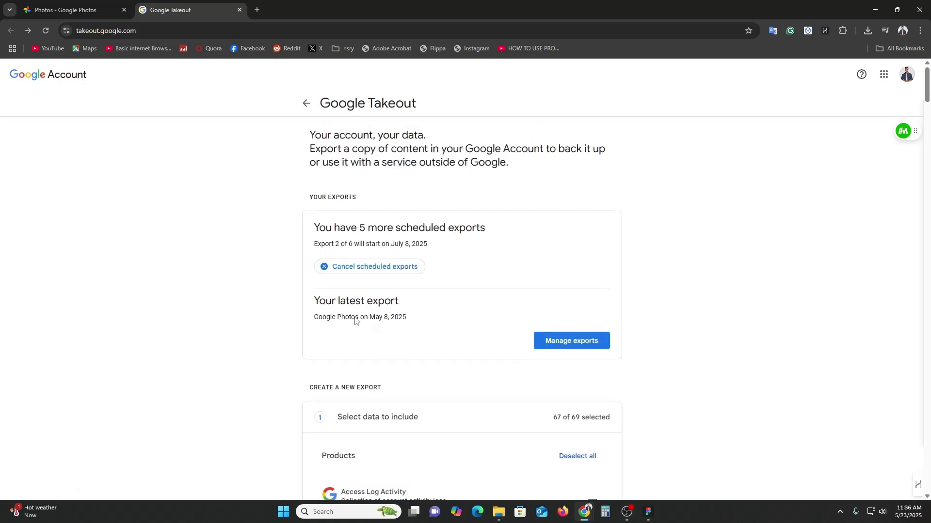
- Open Gmail in a new tab to read Google's "Archive of Google data scheduled" email, and return to Google Photos
left_click(256, 10)
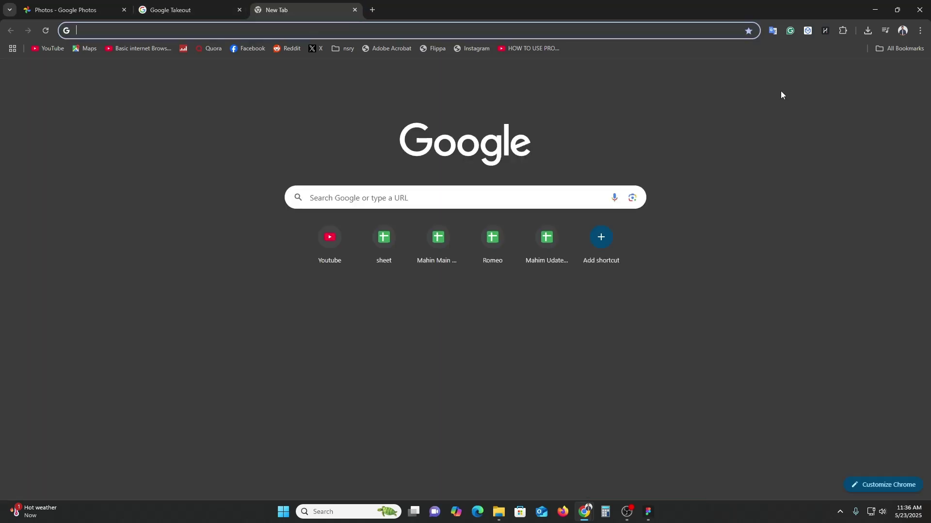
left_click(821, 78)
left_click(177, 4)
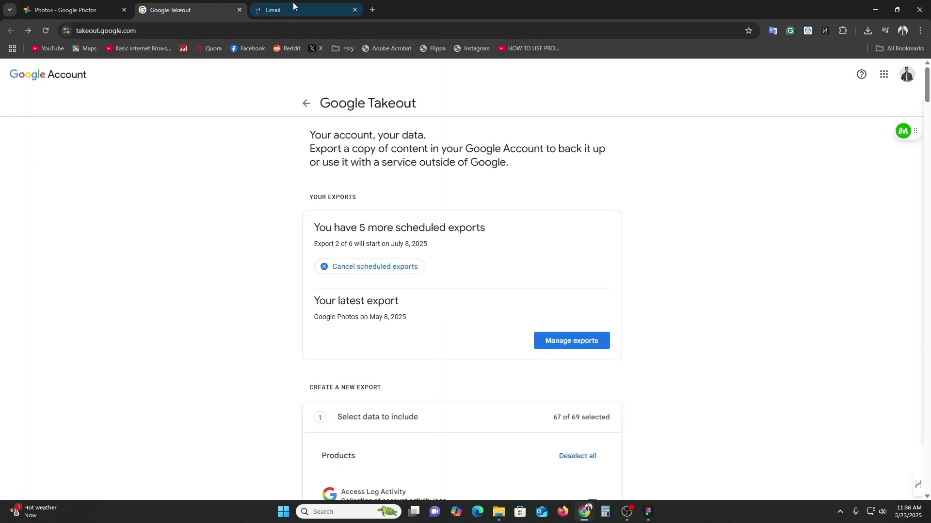
left_click(293, 4)
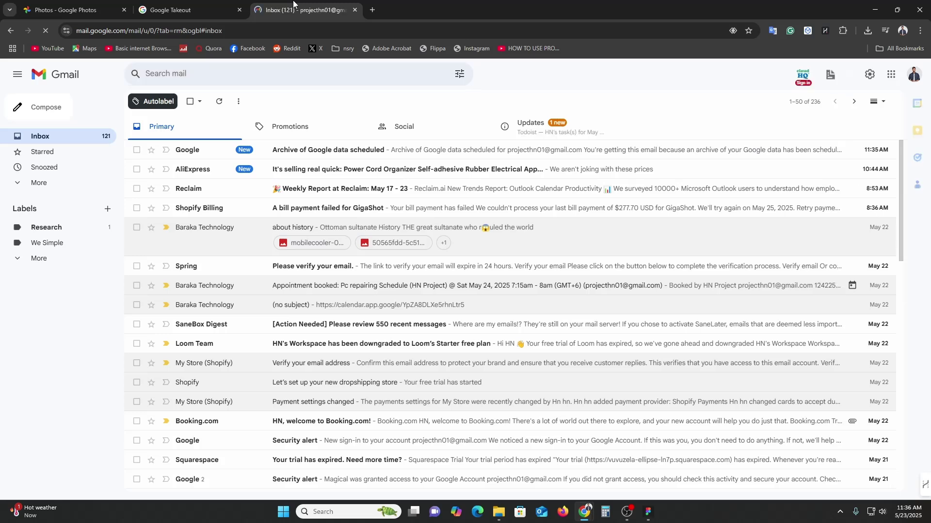
left_click(307, 151)
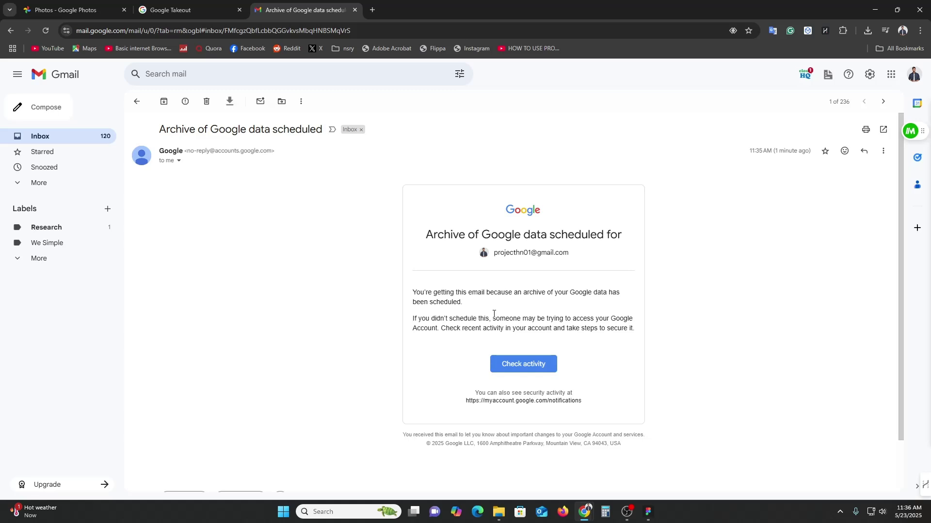
left_click(114, 8)
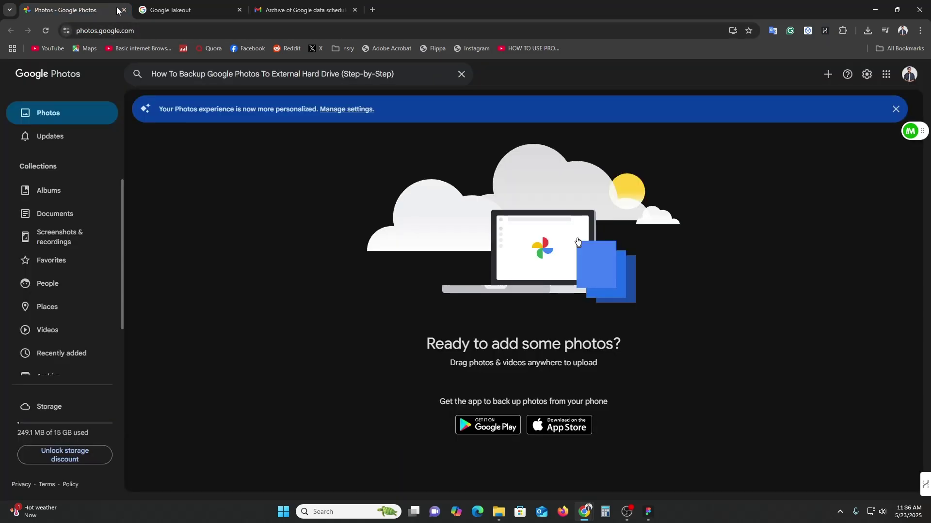